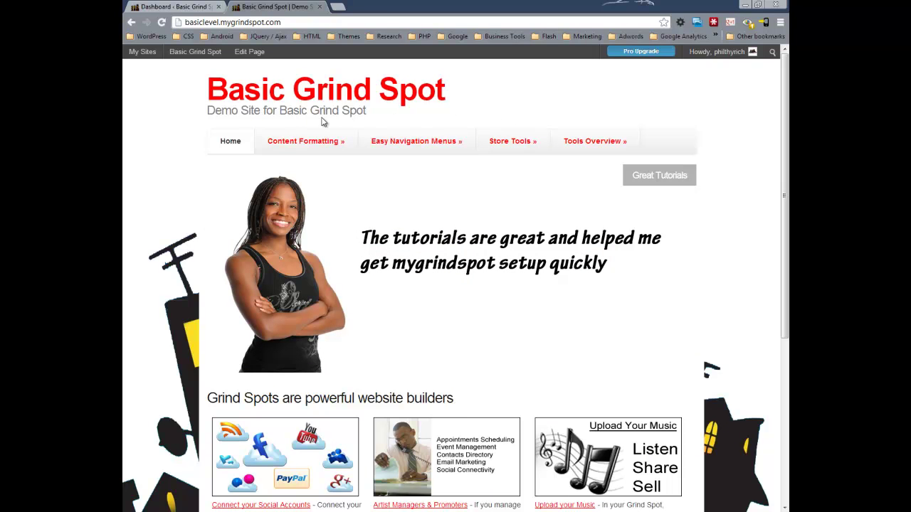
Open Settings > General and select the Basic Grind Spot site title and tagline text
{"action": "mouse_move", "coordinate": [186, 61]}
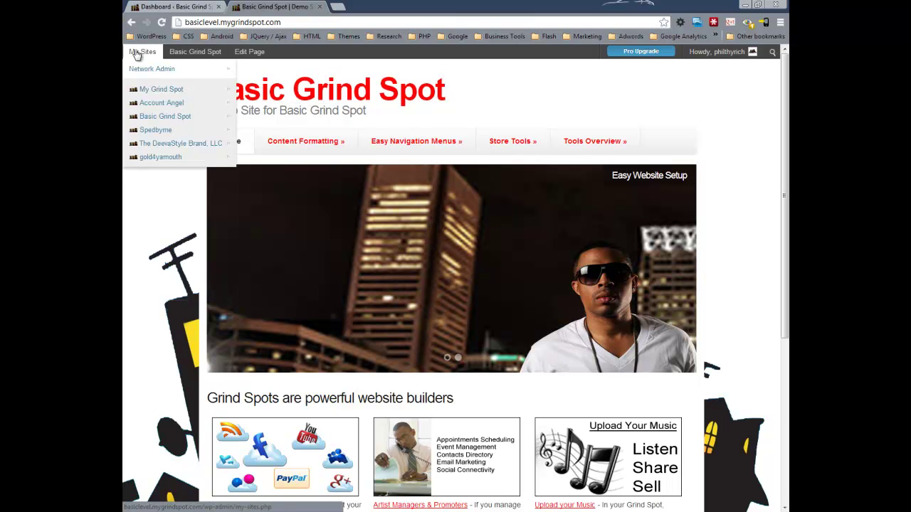
{"action": "left_click", "coordinate": [189, 71]}
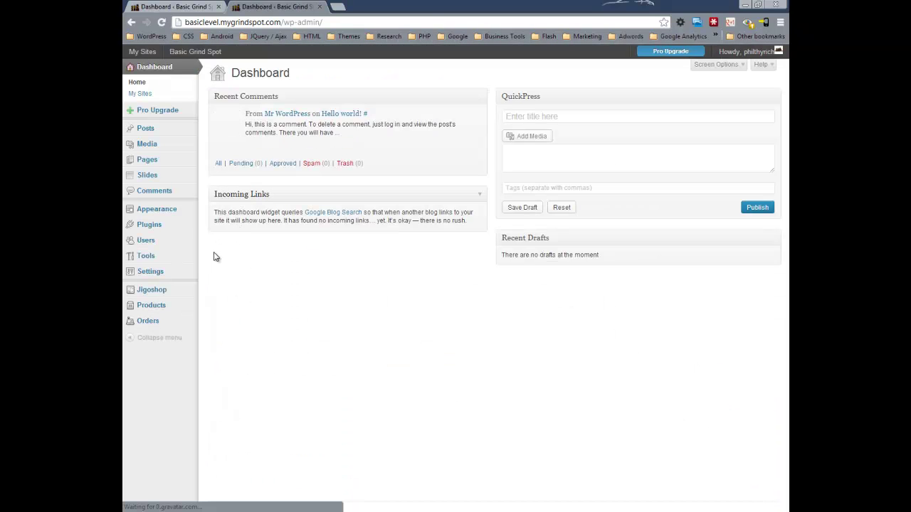
{"action": "mouse_move", "coordinate": [178, 277]}
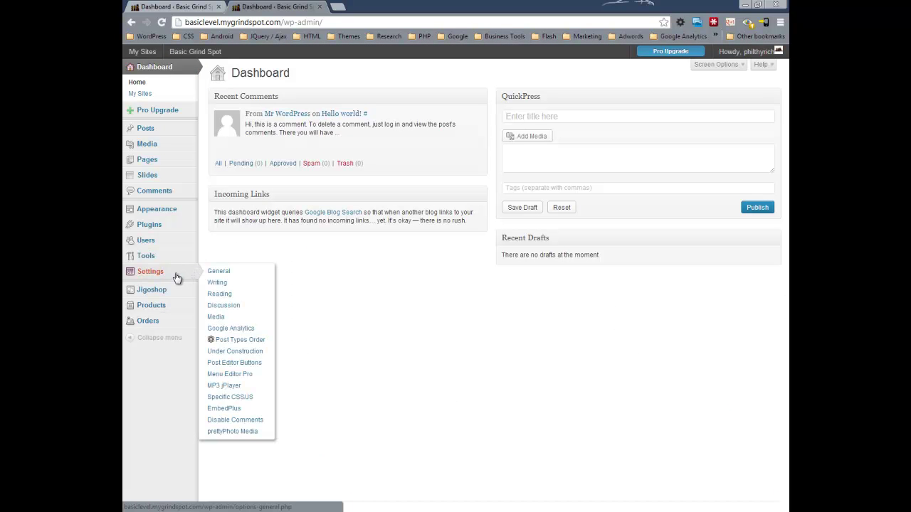
{"action": "left_click", "coordinate": [218, 273]}
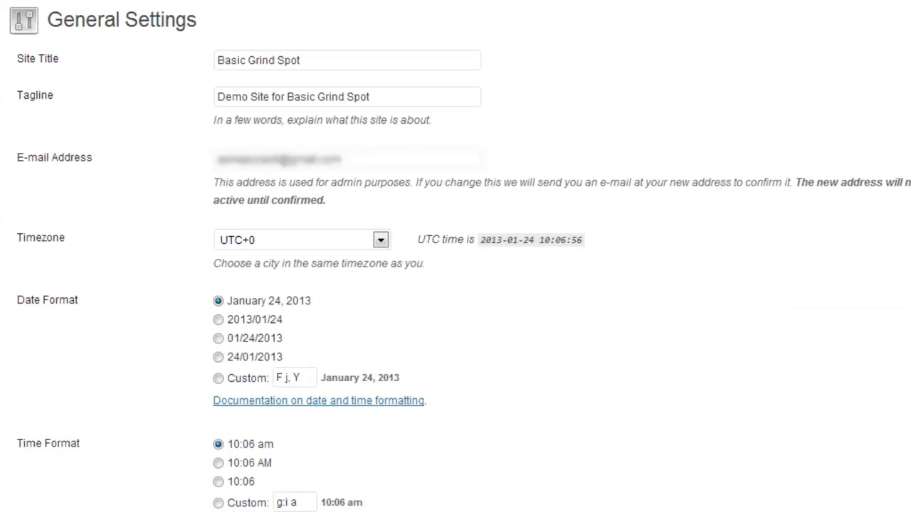
{"action": "left_click_drag", "start_coordinate": [313, 61], "coordinate": [217, 51]}
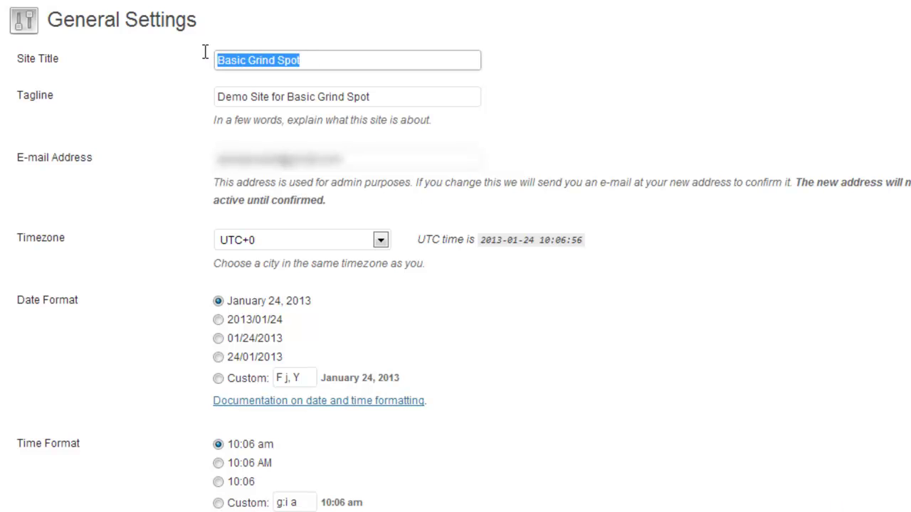
{"action": "left_click_drag", "start_coordinate": [393, 100], "coordinate": [210, 97]}
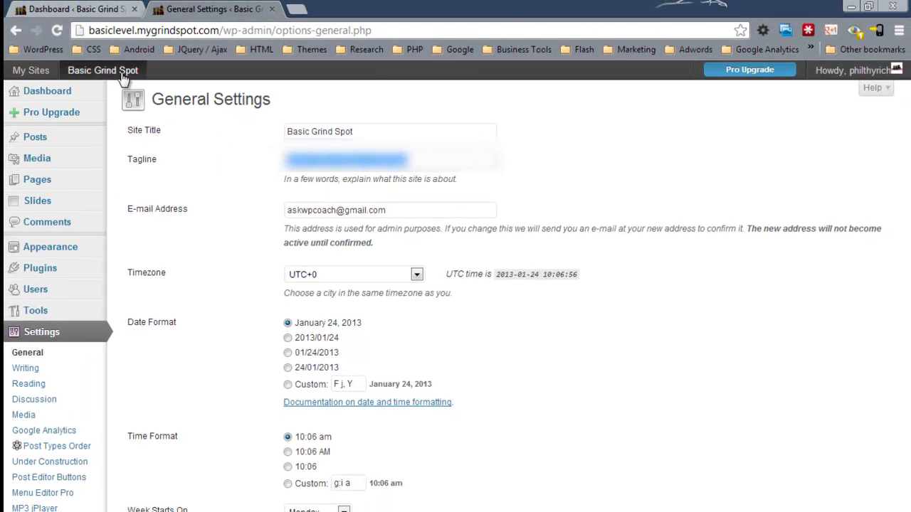
Open the live site in a new browser tab via Visit Site
{"action": "mouse_move", "coordinate": [103, 70]}
{"action": "right_click", "coordinate": [104, 93]}
{"action": "left_click", "coordinate": [137, 104]}
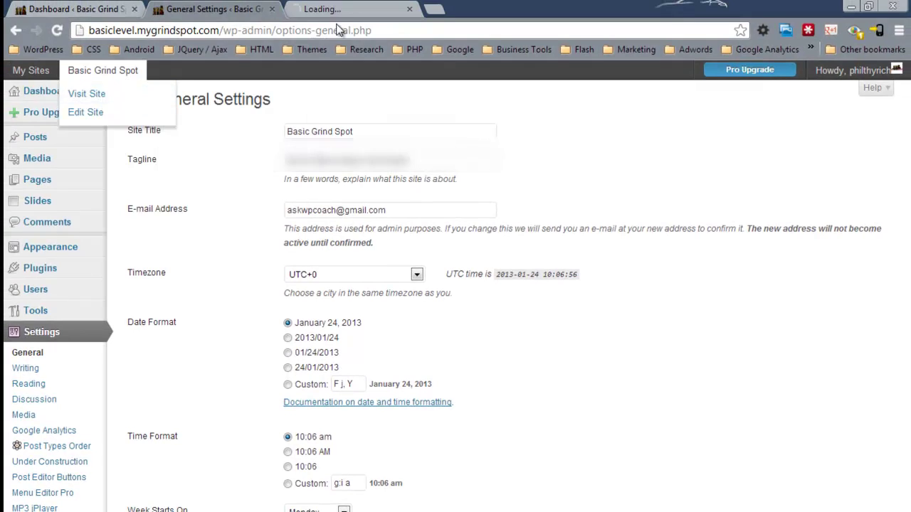
{"action": "left_click", "coordinate": [349, 9]}
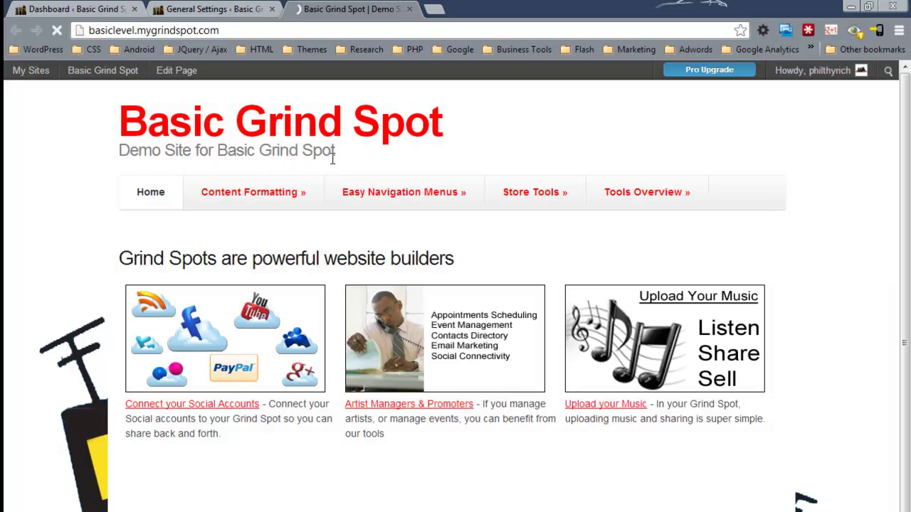
{"action": "left_click_drag", "start_coordinate": [336, 151], "coordinate": [126, 151]}
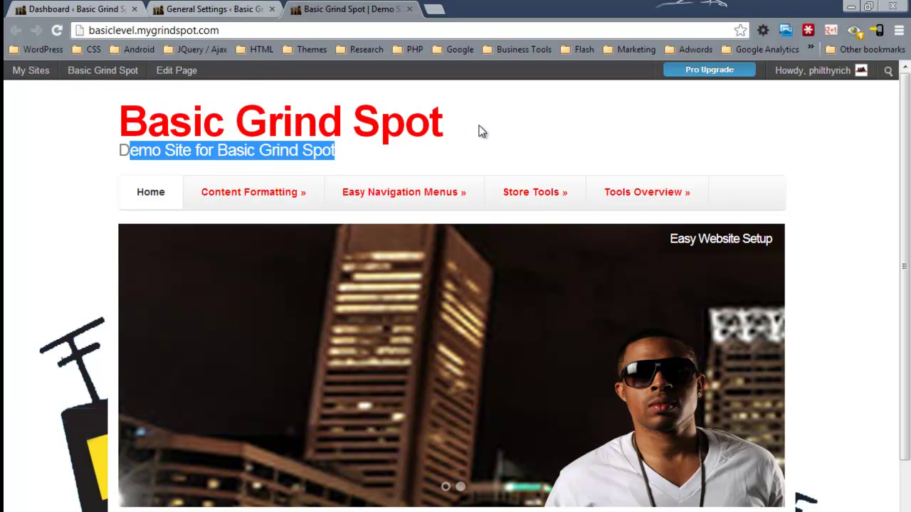
{"action": "left_click", "coordinate": [519, 134]}
{"action": "left_click", "coordinate": [212, 9]}
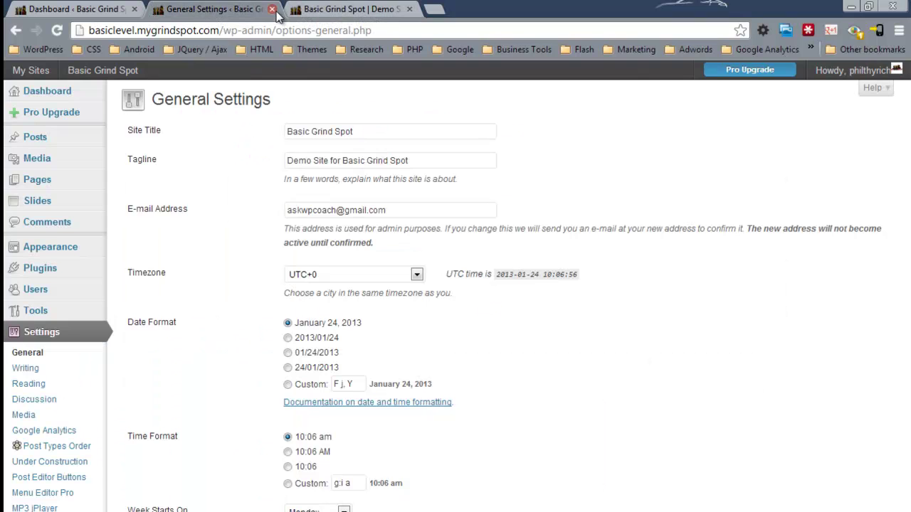
In Basic Grind Spot Theme Options, enable the custom logo and start a Header Logo upload
{"action": "left_click", "coordinate": [271, 10]}
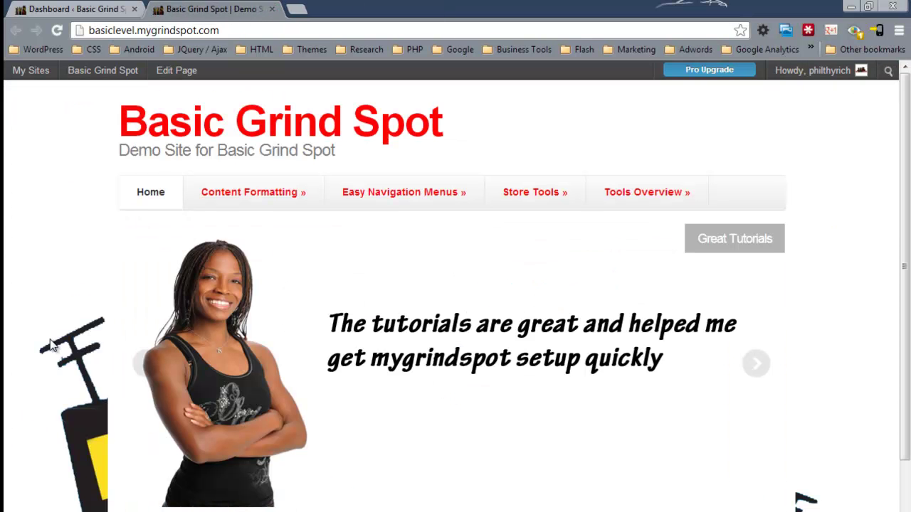
{"action": "mouse_move", "coordinate": [112, 83]}
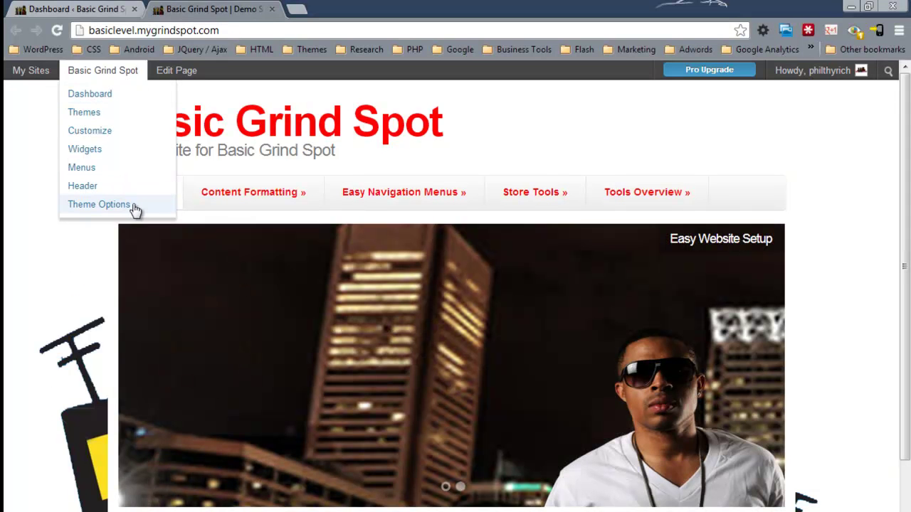
{"action": "left_click", "coordinate": [136, 206]}
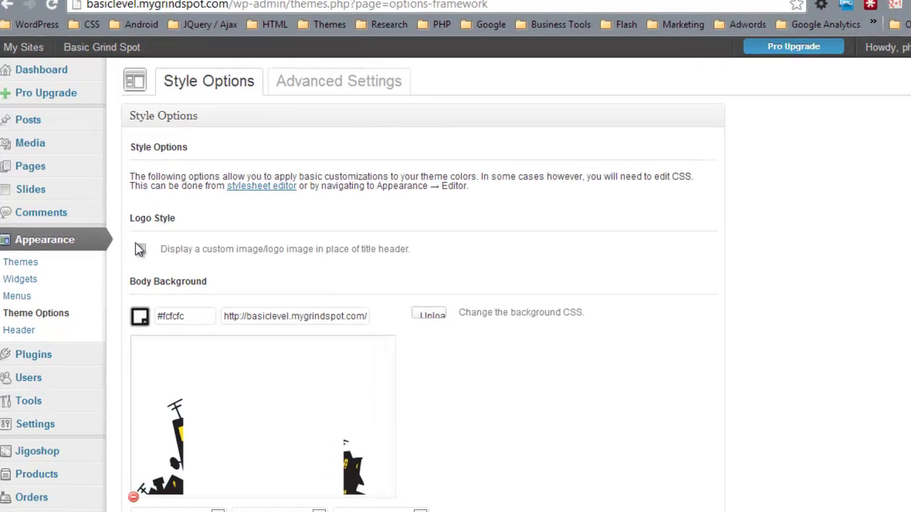
{"action": "left_click", "coordinate": [138, 256]}
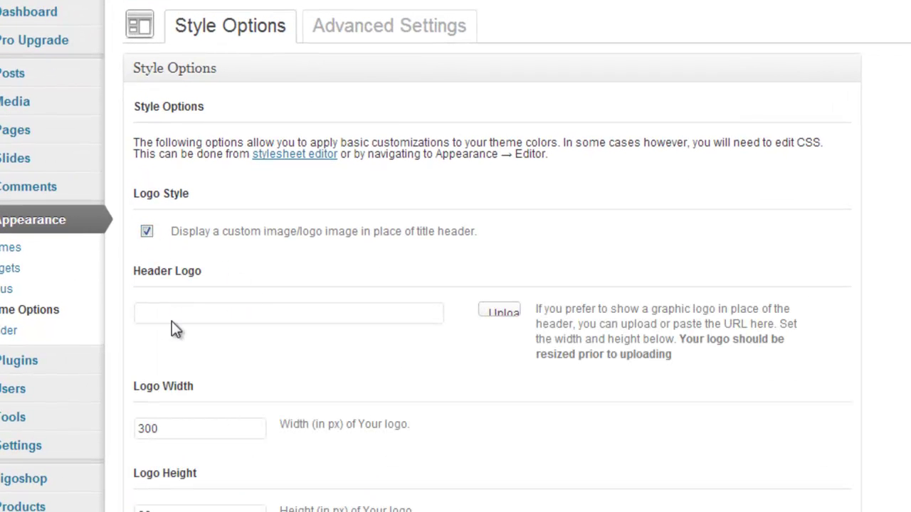
{"action": "left_click", "coordinate": [498, 313]}
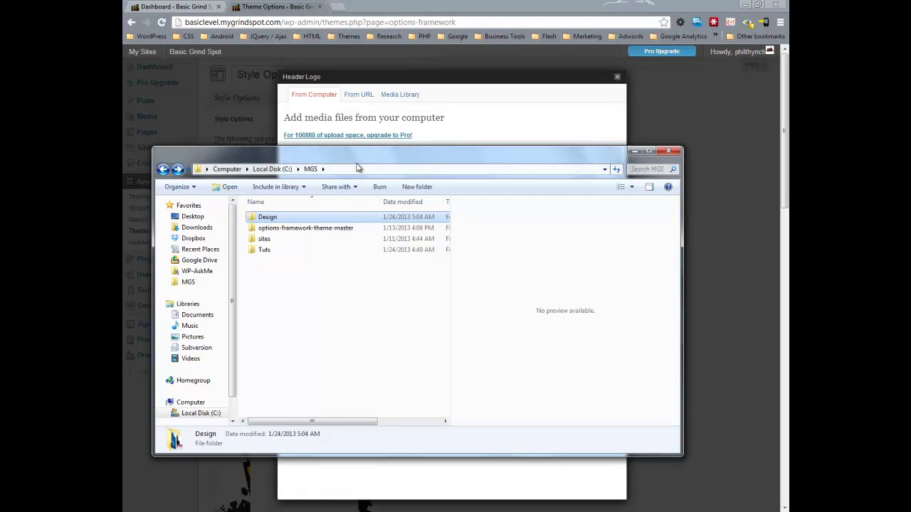
Drag logo-250px.png from the Design folder into the Header Logo dialog's drop zone
{"action": "left_click_drag", "start_coordinate": [356, 161], "coordinate": [690, 181]}
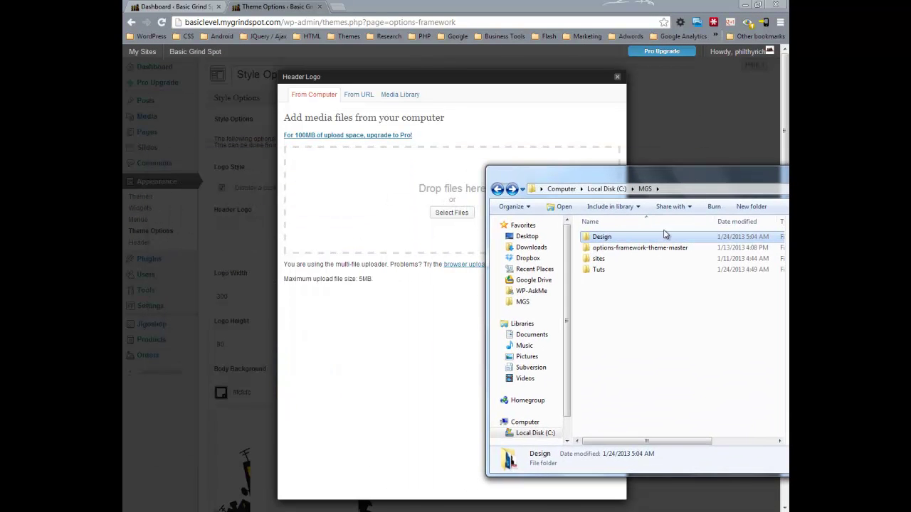
{"action": "double_click", "coordinate": [601, 237]}
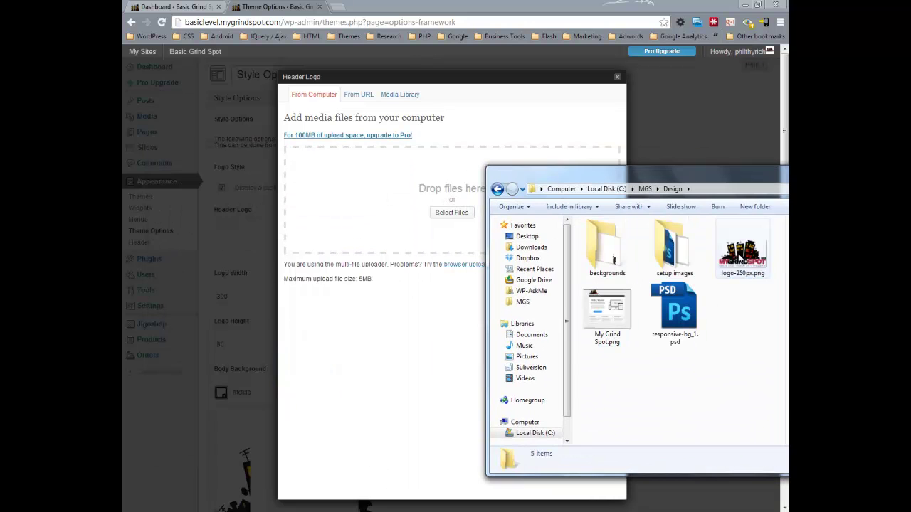
{"action": "left_click", "coordinate": [744, 256]}
{"action": "left_click_drag", "start_coordinate": [753, 256], "coordinate": [368, 201]}
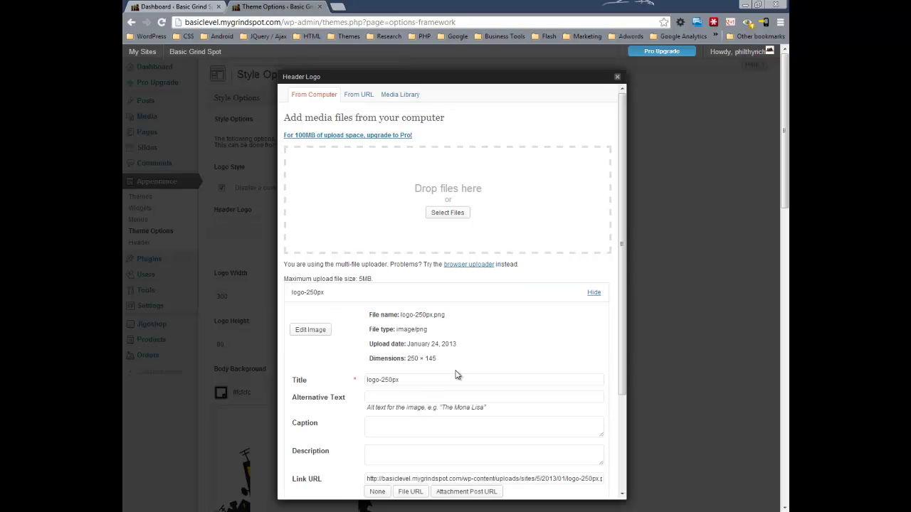
{"action": "scroll", "coordinate": [443, 382], "scroll_direction": "down", "scroll_amount": 3}
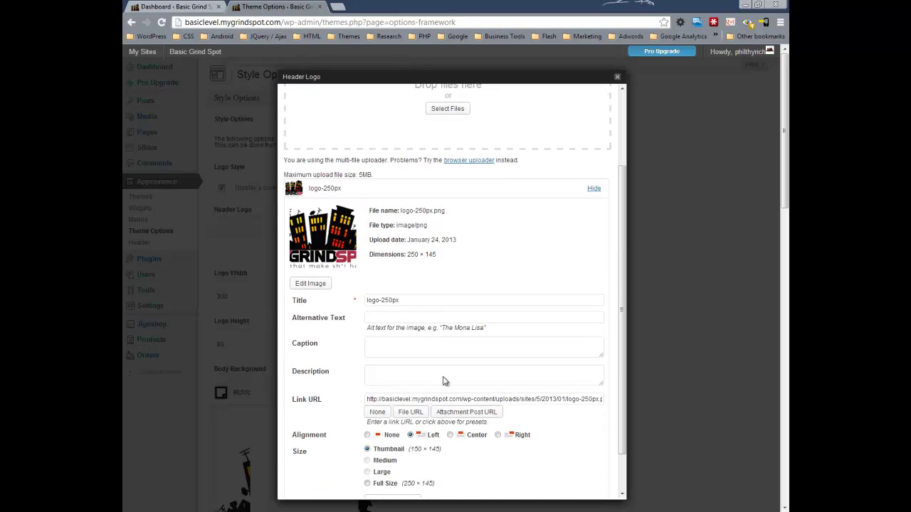
Check the logo's 250 × 145 dimensions and insert it with Use This Image
{"action": "left_click_drag", "start_coordinate": [409, 254], "coordinate": [435, 254]}
{"action": "double_click", "coordinate": [416, 255]}
{"action": "triple_click", "coordinate": [435, 257]}
{"action": "left_click", "coordinate": [439, 263]}
{"action": "scroll", "coordinate": [458, 334], "scroll_direction": "down", "scroll_amount": 5}
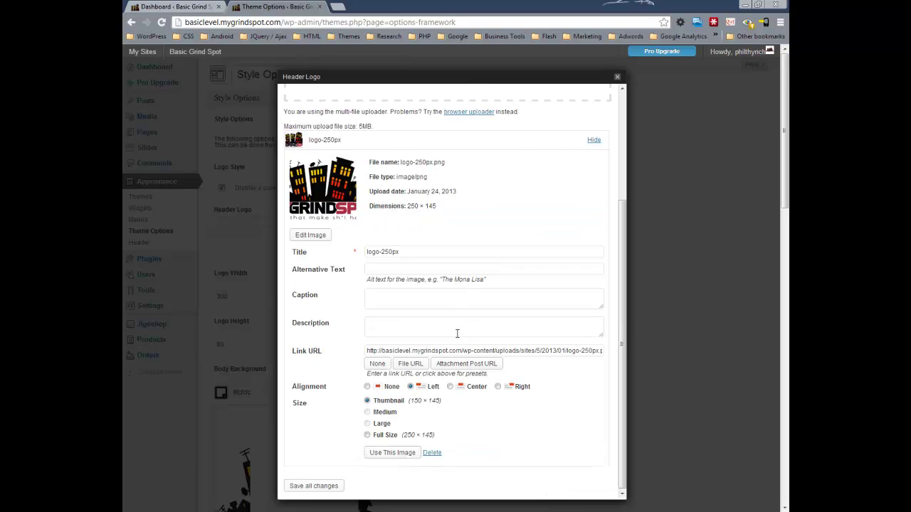
{"action": "left_click", "coordinate": [390, 455]}
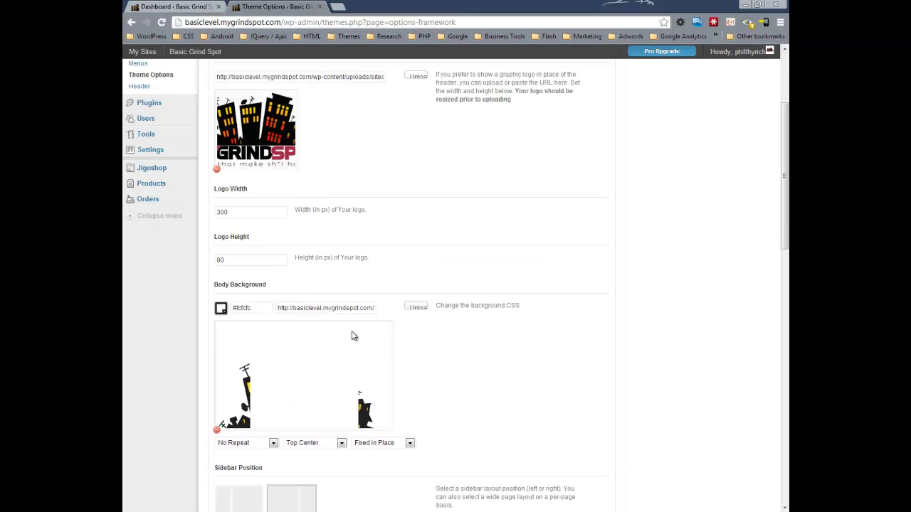
Replace Logo Width 300 with 250 and Logo Height 80 with 145, then Save Options
{"action": "double_click", "coordinate": [240, 213]}
{"action": "mouse_move", "coordinate": [163, 206]}
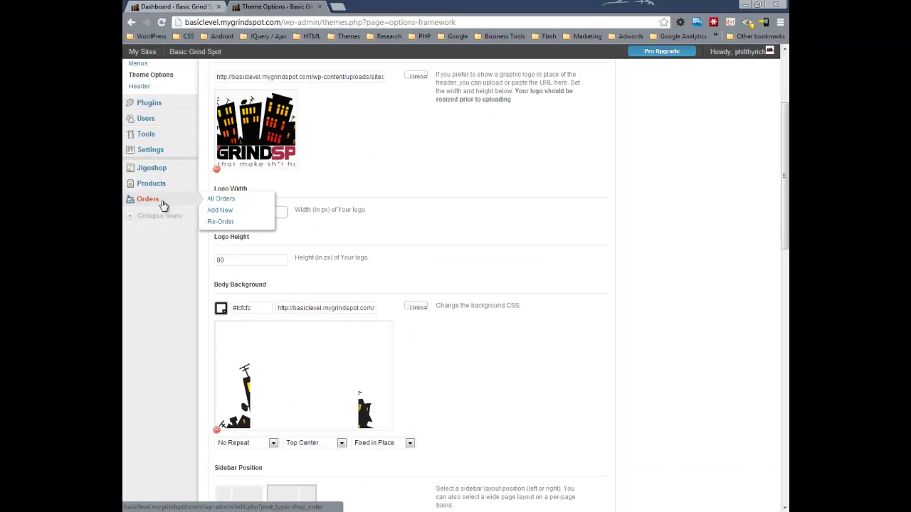
{"action": "type", "text": "250"}
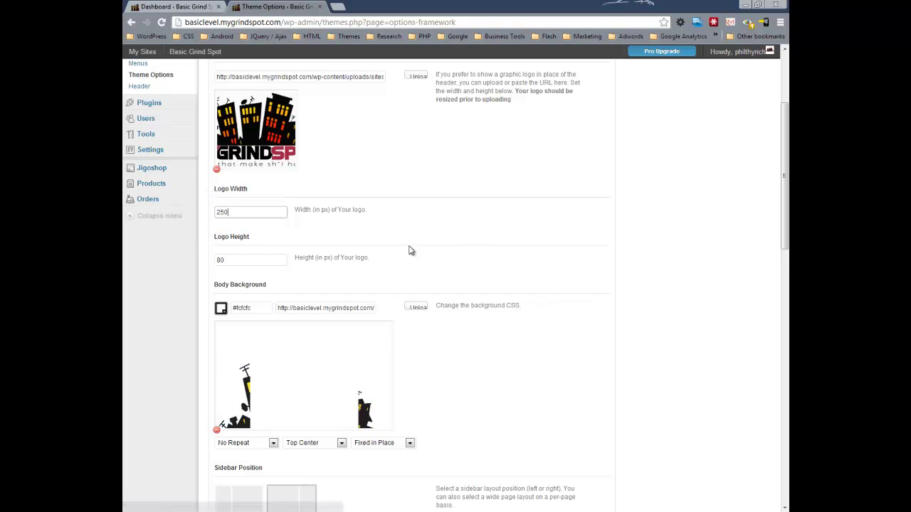
{"action": "double_click", "coordinate": [232, 262]}
{"action": "type", "text": "145"}
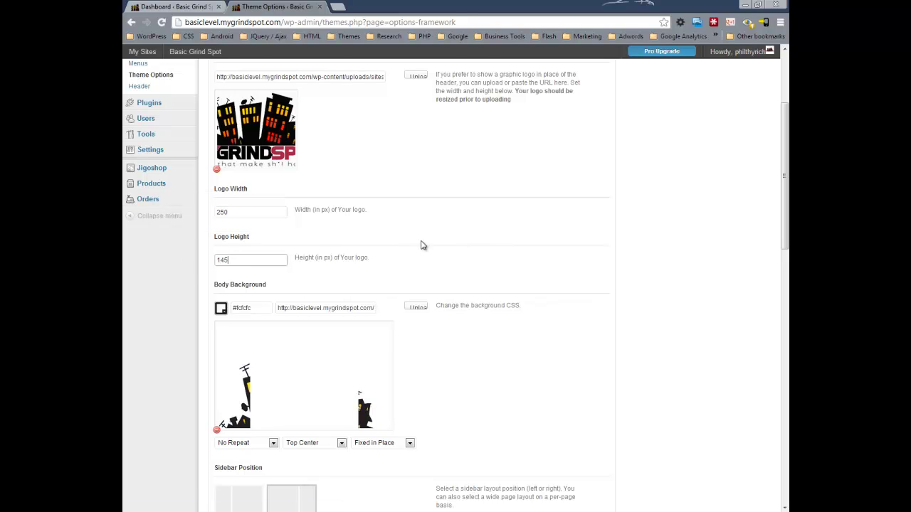
{"action": "scroll", "coordinate": [523, 253], "scroll_direction": "down", "scroll_amount": 1}
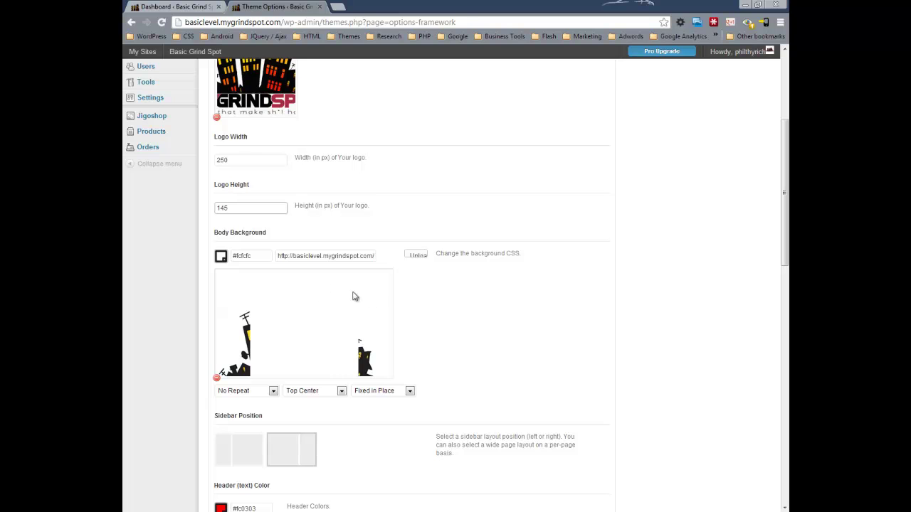
{"action": "scroll", "coordinate": [460, 333], "scroll_direction": "down", "scroll_amount": 12}
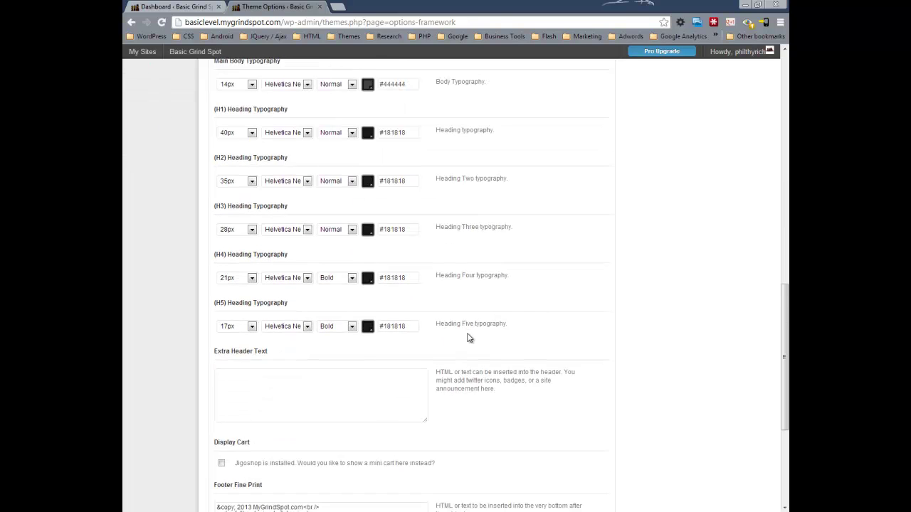
{"action": "left_click", "coordinate": [578, 461]}
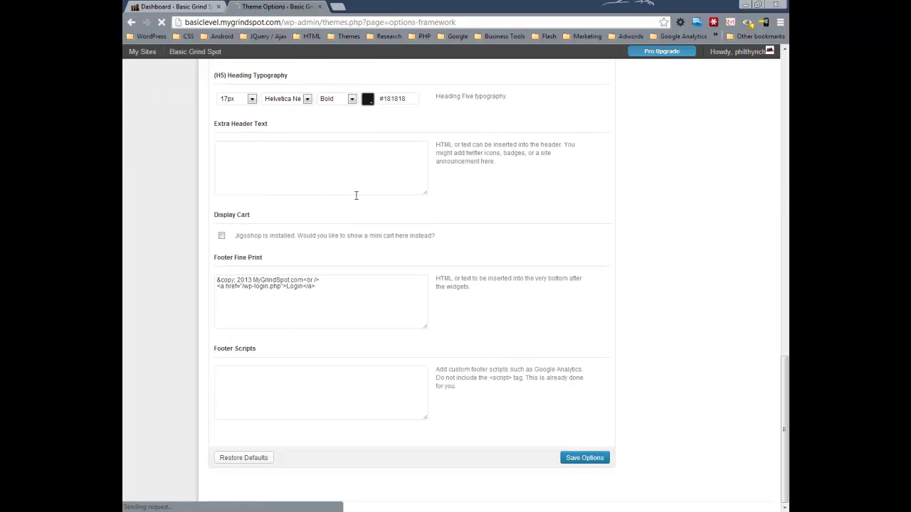
View the new Grind Spot logo on the live site, then go back to Theme Options from the admin bar
{"action": "scroll", "coordinate": [541, 202], "scroll_direction": "up", "scroll_amount": 15}
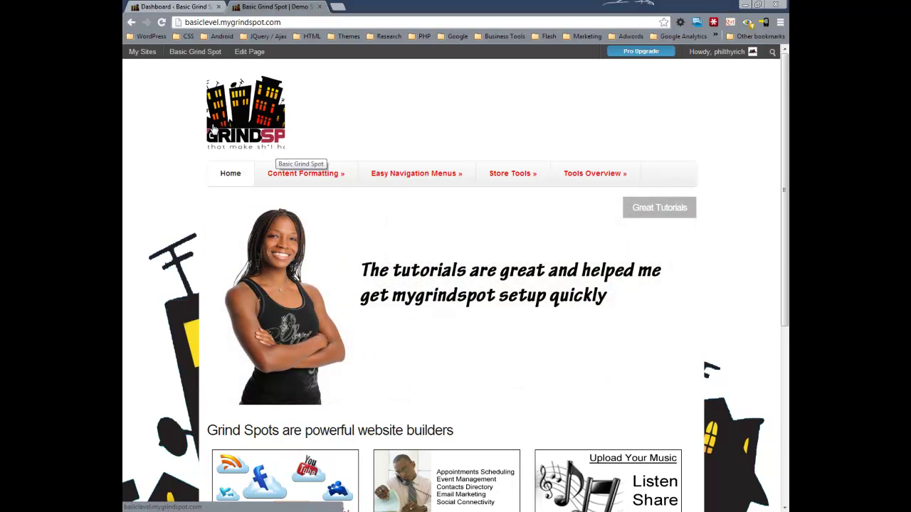
{"action": "left_click", "coordinate": [189, 7]}
{"action": "left_click", "coordinate": [244, 9]}
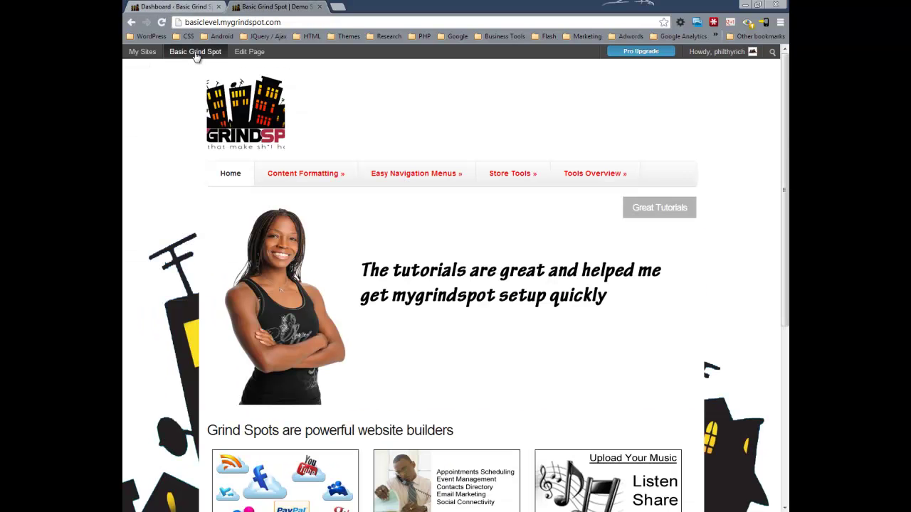
{"action": "mouse_move", "coordinate": [195, 53]}
{"action": "left_click", "coordinate": [190, 157]}
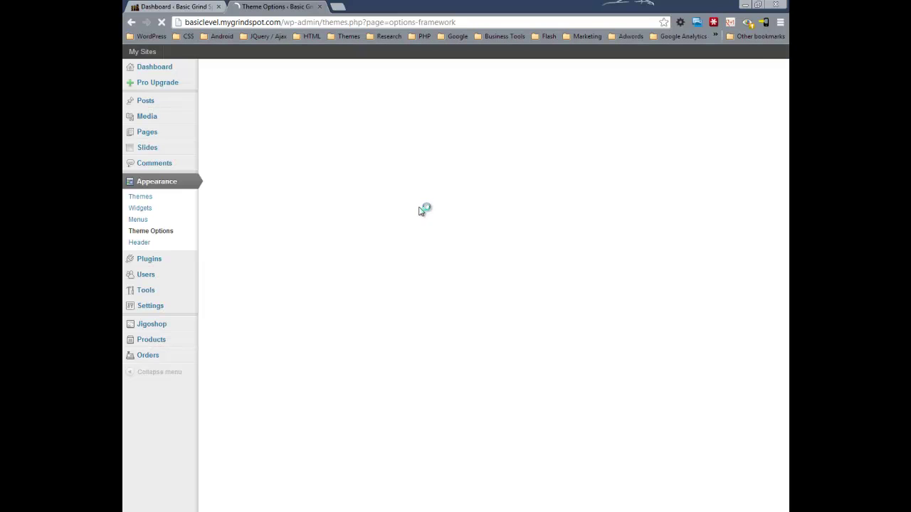
Re-insert the header logo choosing the Full Size 250 × 145 option instead of the thumbnail
{"action": "left_click", "coordinate": [417, 233]}
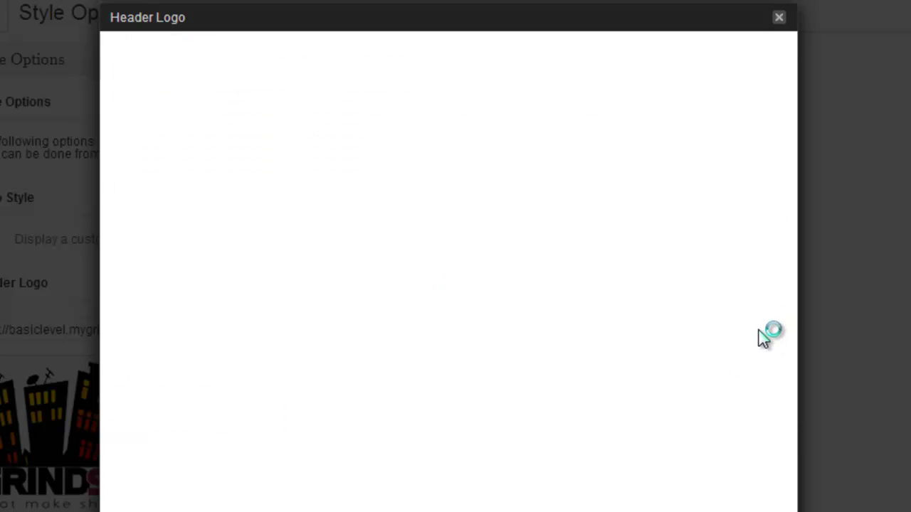
{"action": "scroll", "coordinate": [773, 224], "scroll_direction": "down", "scroll_amount": 10}
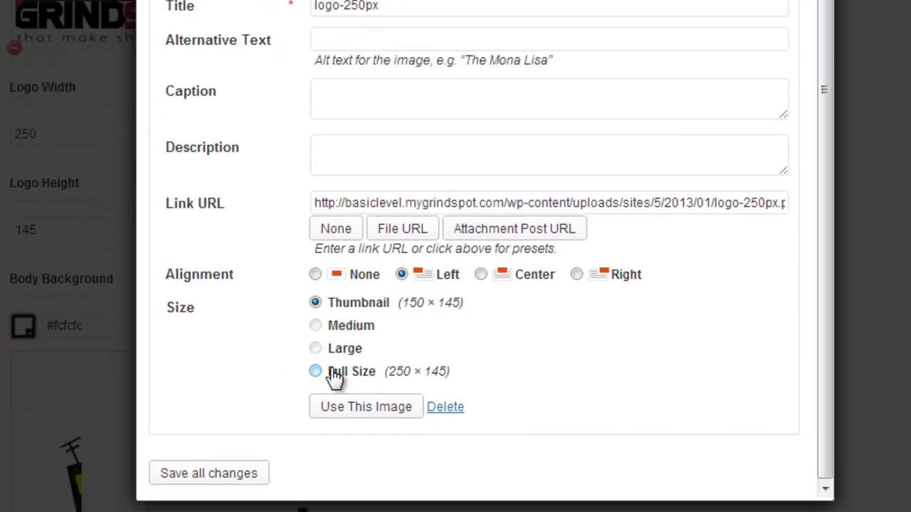
{"action": "left_click", "coordinate": [440, 380]}
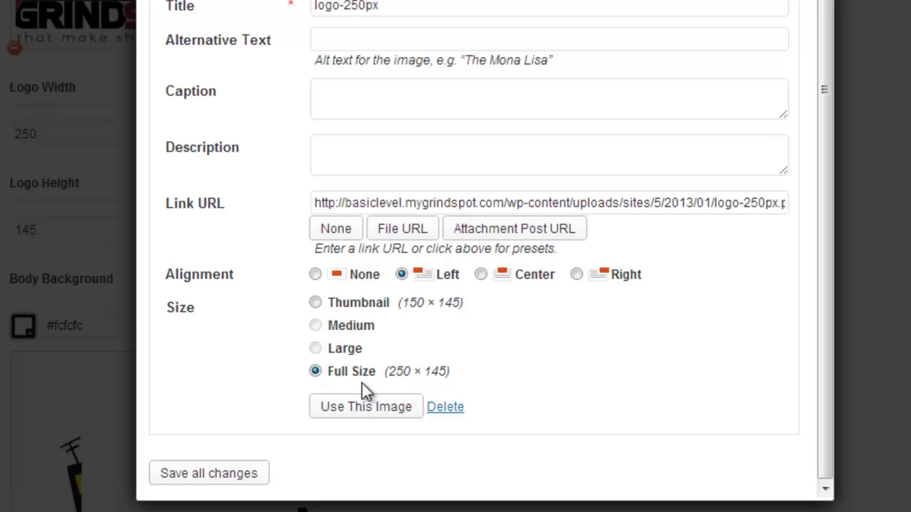
{"action": "left_click", "coordinate": [363, 407]}
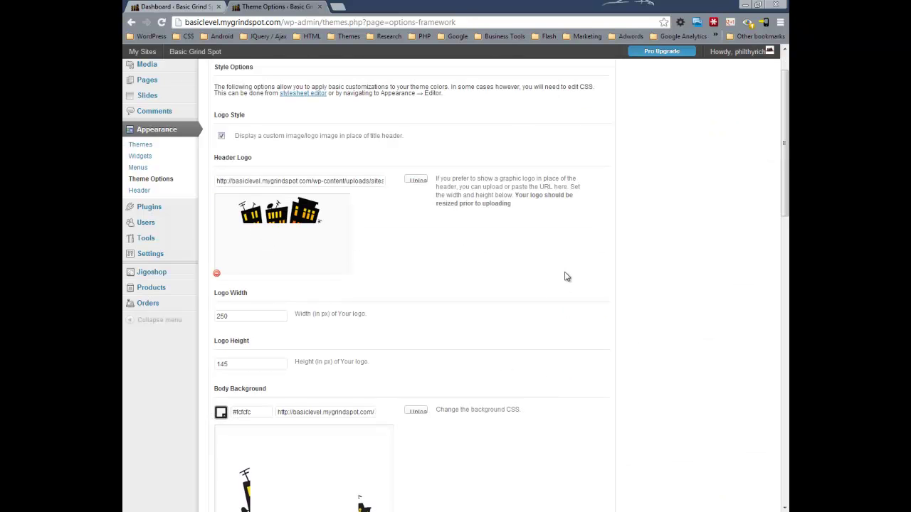
Click Save Options at the bottom of Theme Options to store the full-size logo at 250 × 145
{"action": "scroll", "coordinate": [595, 326], "scroll_direction": "down", "scroll_amount": 1}
{"action": "scroll", "coordinate": [594, 321], "scroll_direction": "up", "scroll_amount": 1}
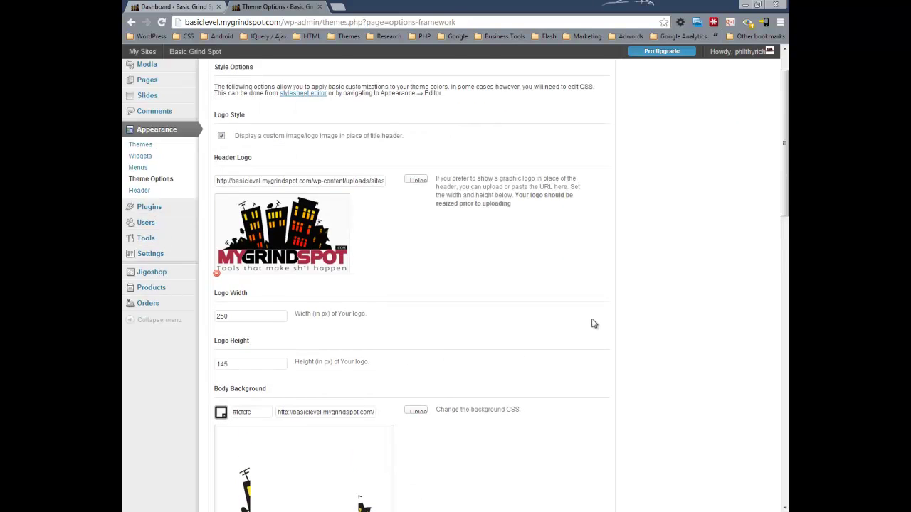
{"action": "scroll", "coordinate": [594, 321], "scroll_direction": "down", "scroll_amount": 10}
{"action": "scroll", "coordinate": [587, 326], "scroll_direction": "down", "scroll_amount": 5}
{"action": "left_click", "coordinate": [584, 457]}
{"action": "scroll", "coordinate": [591, 280], "scroll_direction": "up", "scroll_amount": 15}
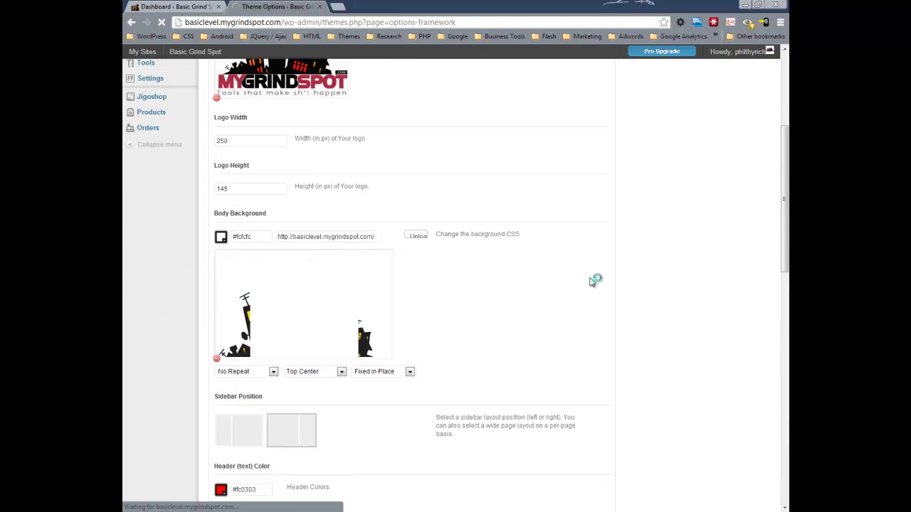